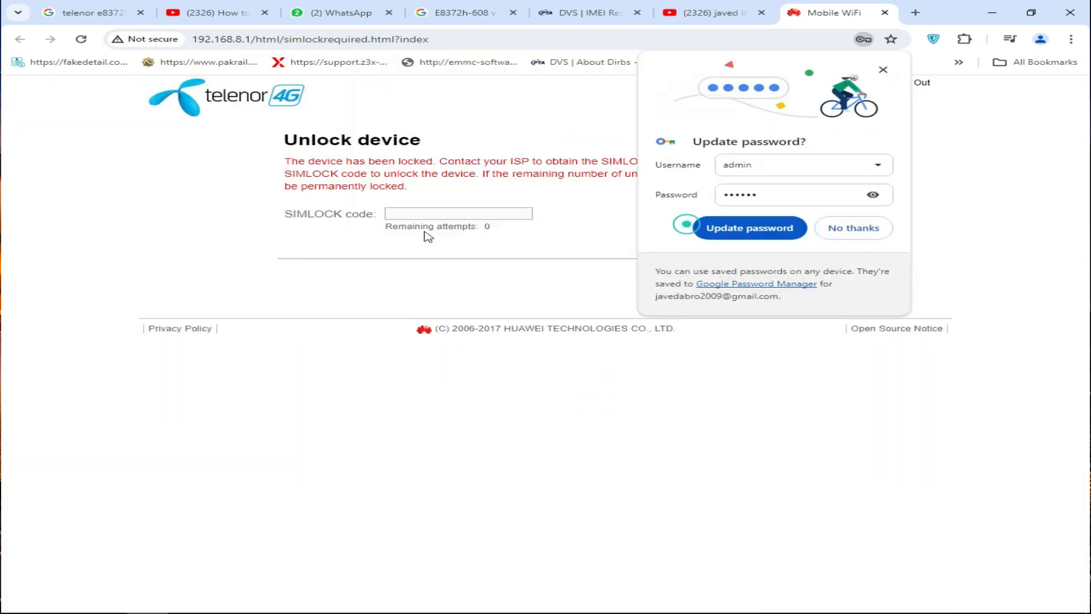
- Decline the browser's password update offer and place the cursor in the SIMLOCK code field
click(855, 230)
click(415, 216)
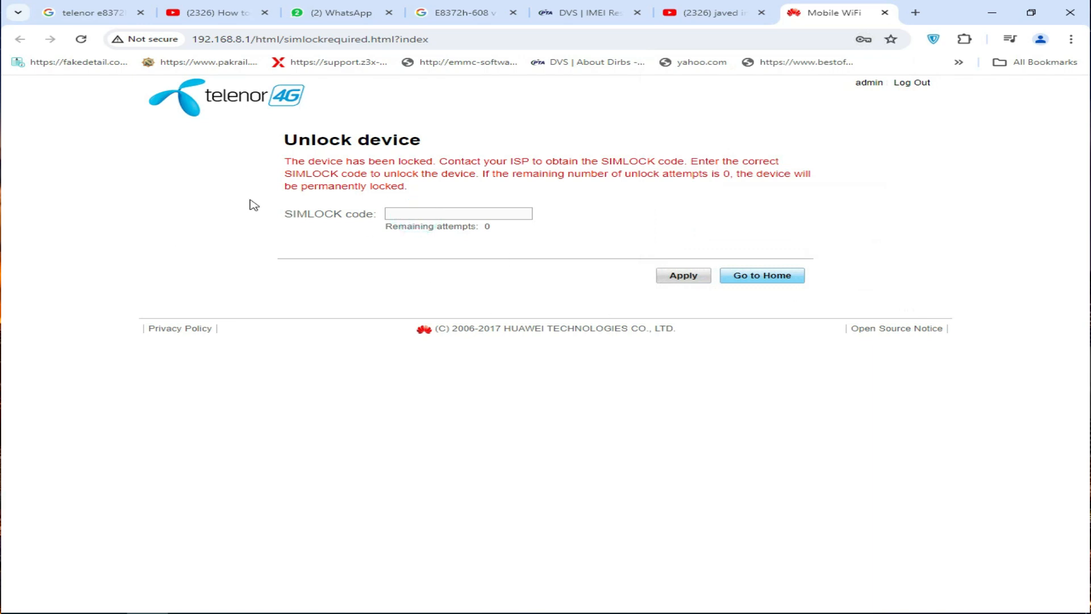
- Leave the unlock page for the modem's home page and open Device Information under System settings
drag(289, 158, 814, 189)
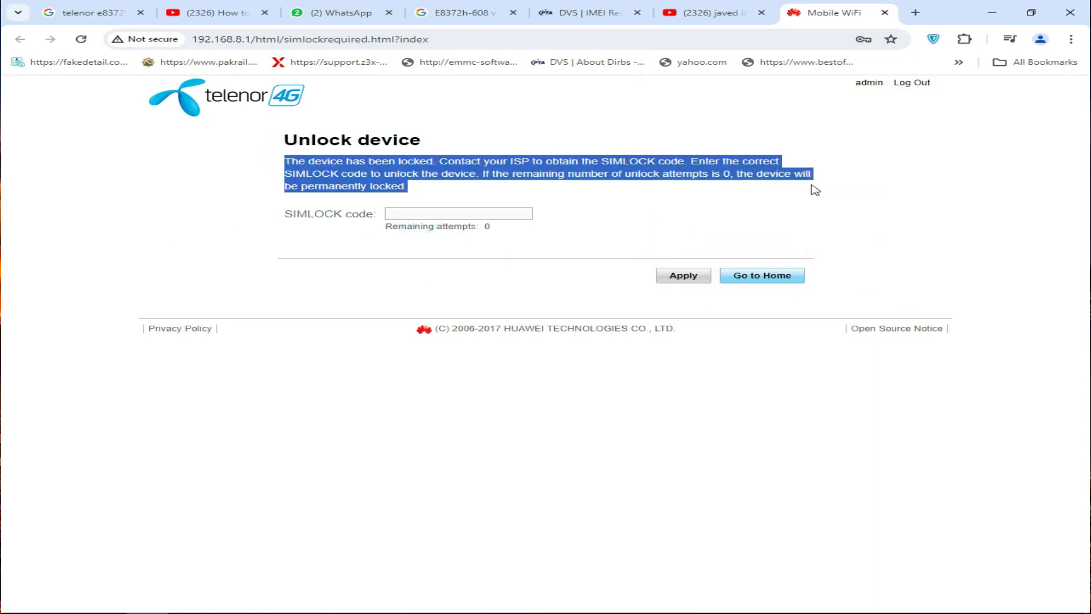
click(290, 145)
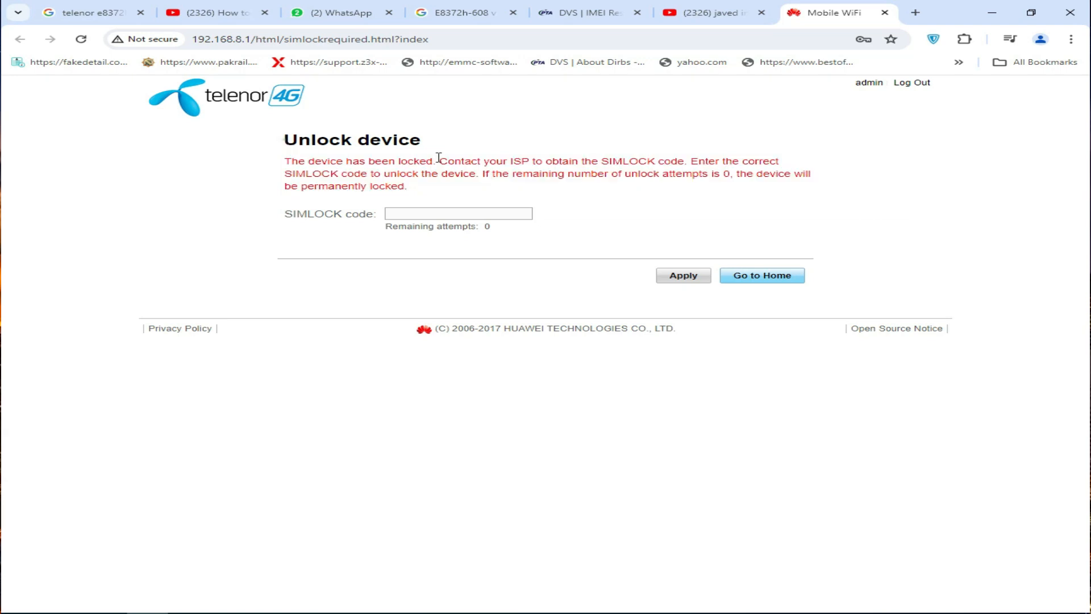
drag(275, 139, 621, 192)
double_click(350, 217)
click(762, 275)
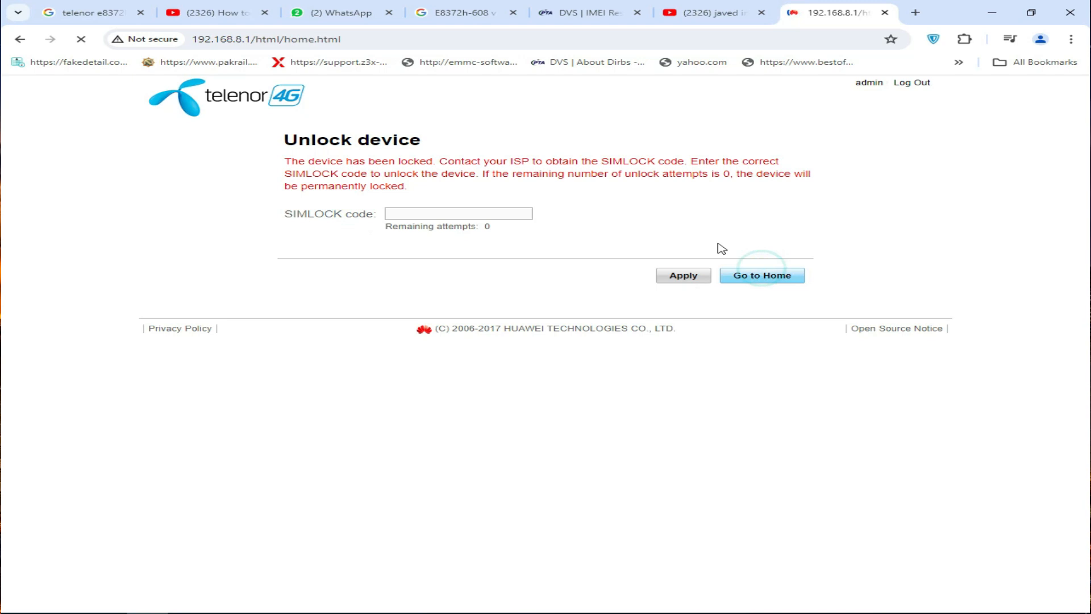
click(516, 137)
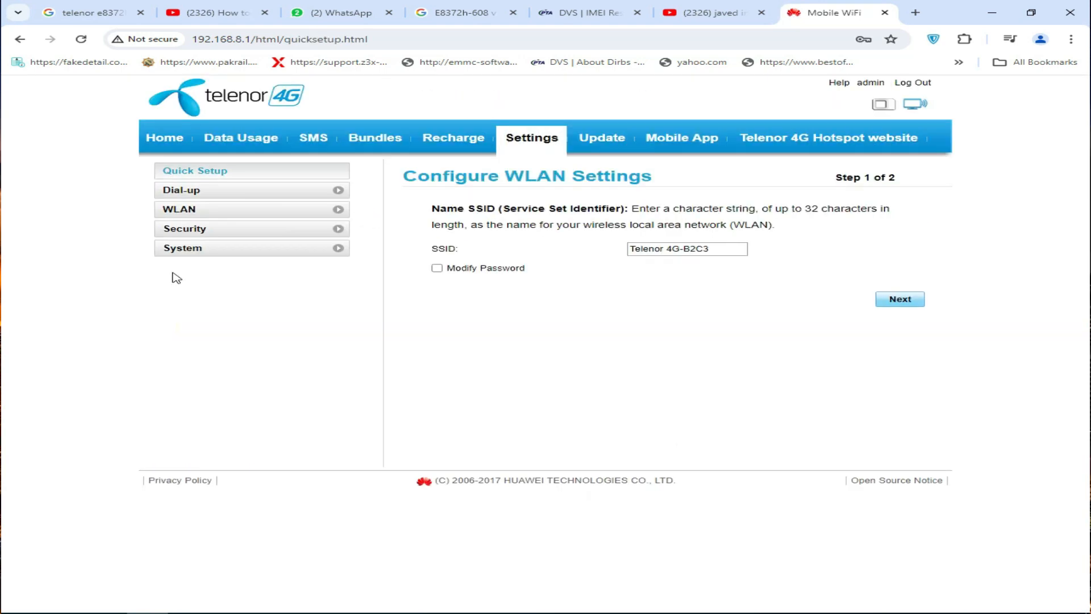
click(180, 250)
click(192, 265)
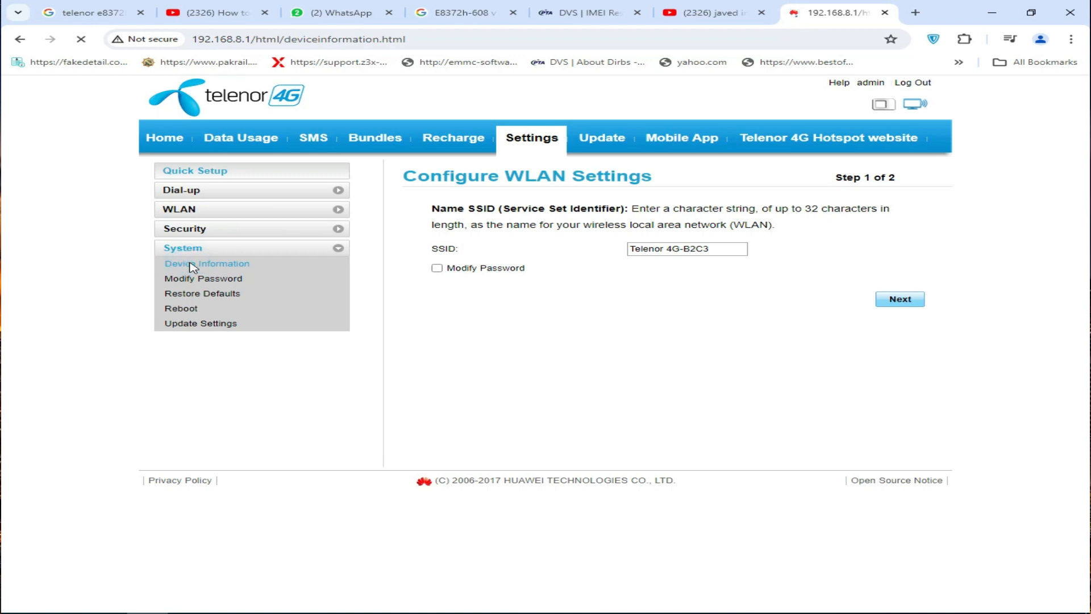
- Examine the modem's IMEI and software version on the Device Information page, then return to the home page
drag(427, 241, 705, 395)
click(583, 279)
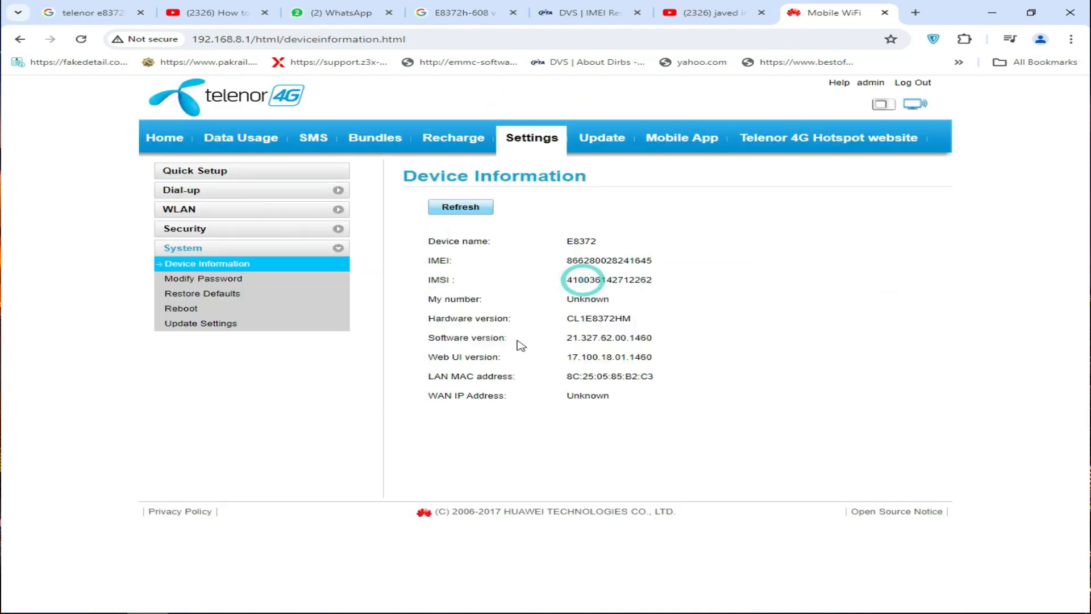
drag(430, 338, 654, 338)
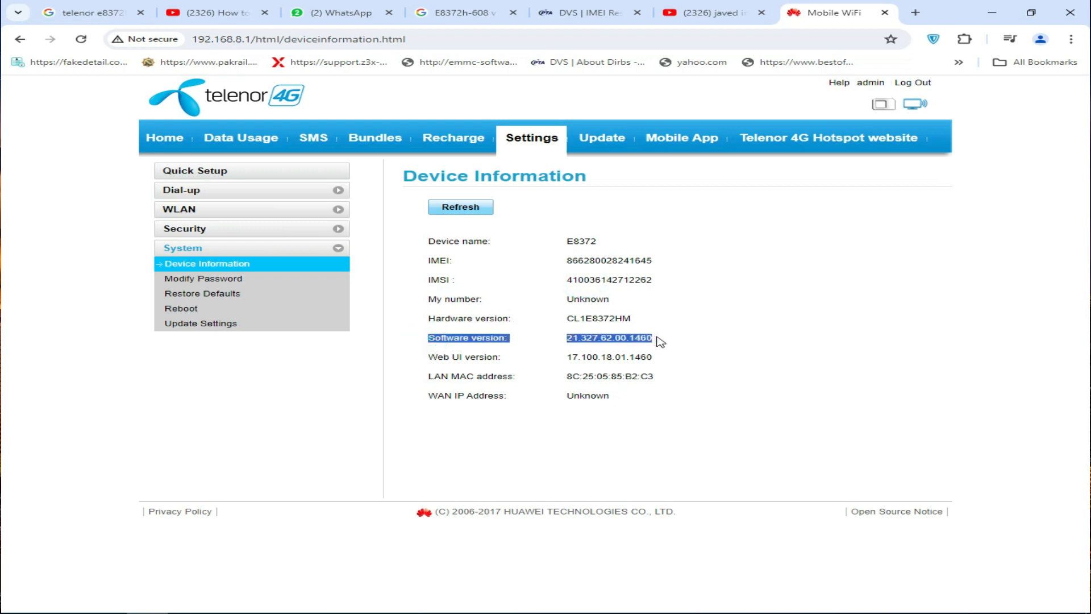
drag(426, 261, 645, 260)
click(526, 267)
click(635, 260)
drag(427, 261, 660, 271)
double_click(642, 259)
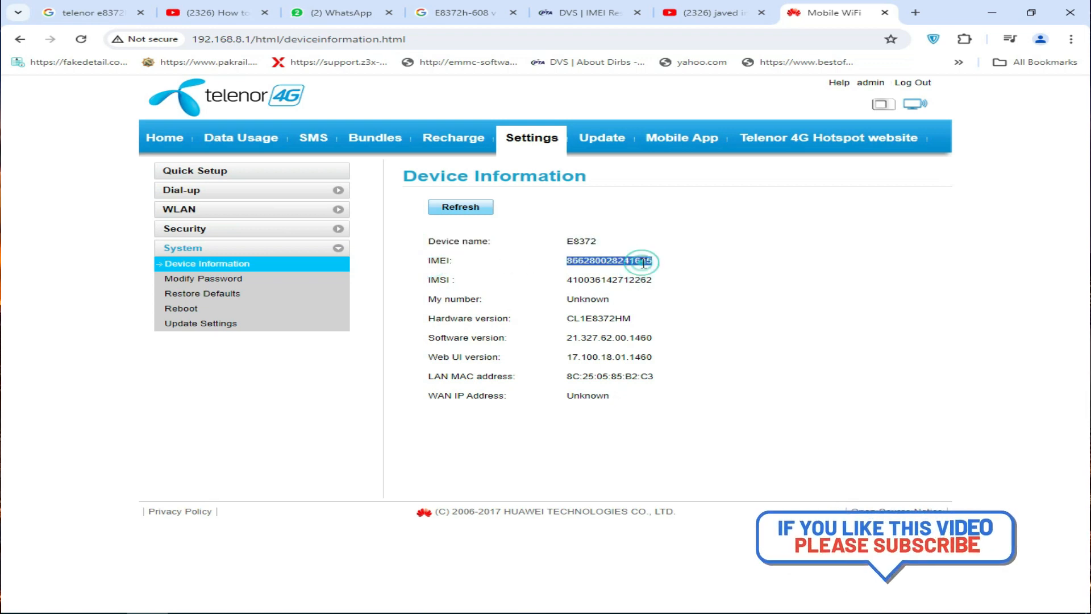
click(775, 275)
click(171, 141)
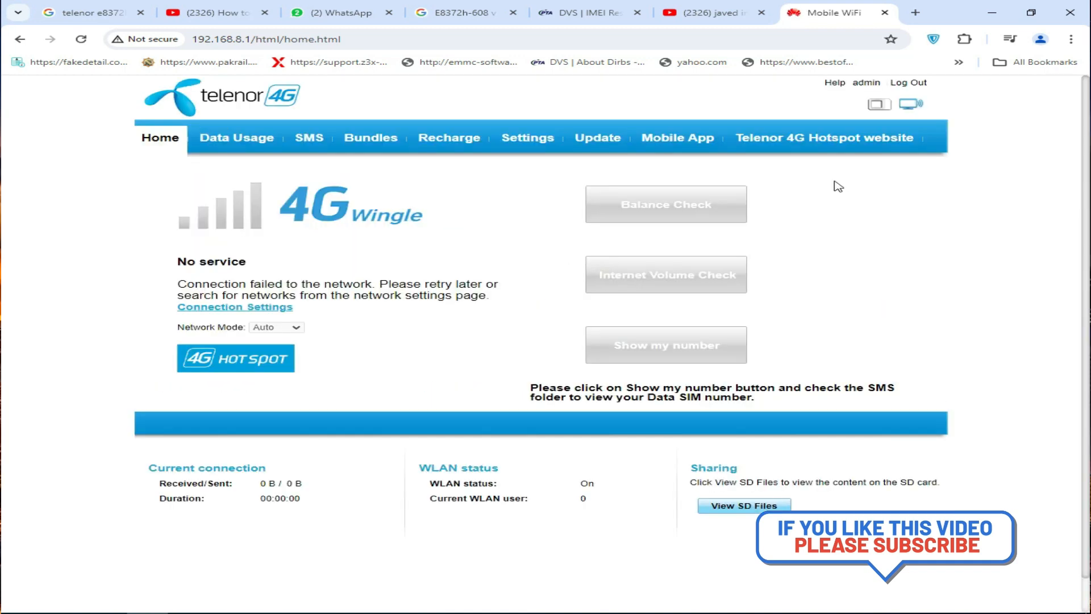
- Minimize the browser and launch DC-Unlocker 2 Client from the desktop as administrator
click(991, 12)
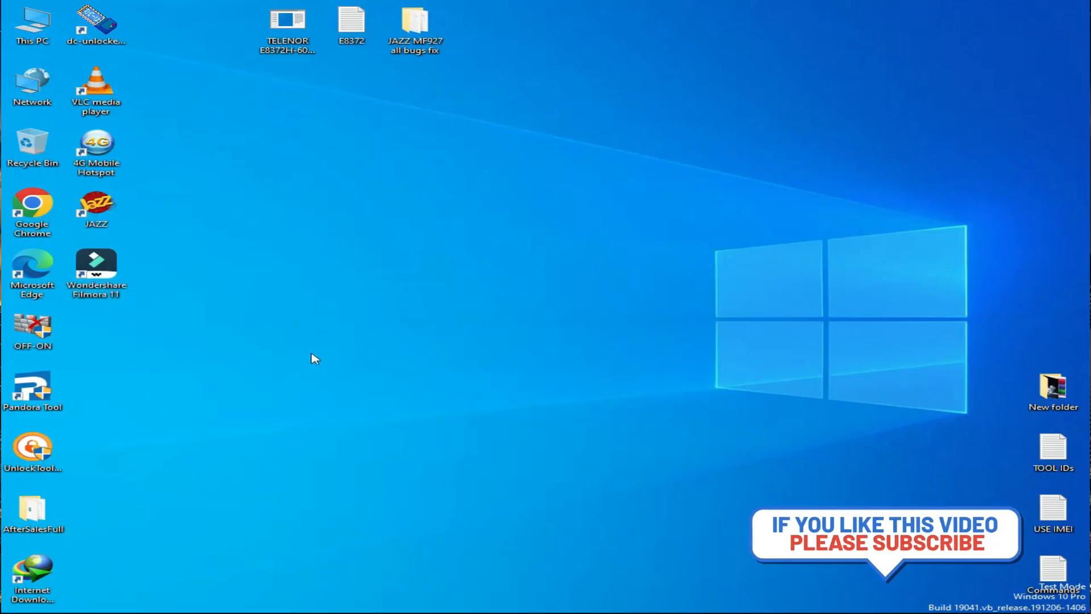
right_click(339, 316)
click(365, 358)
right_click(98, 34)
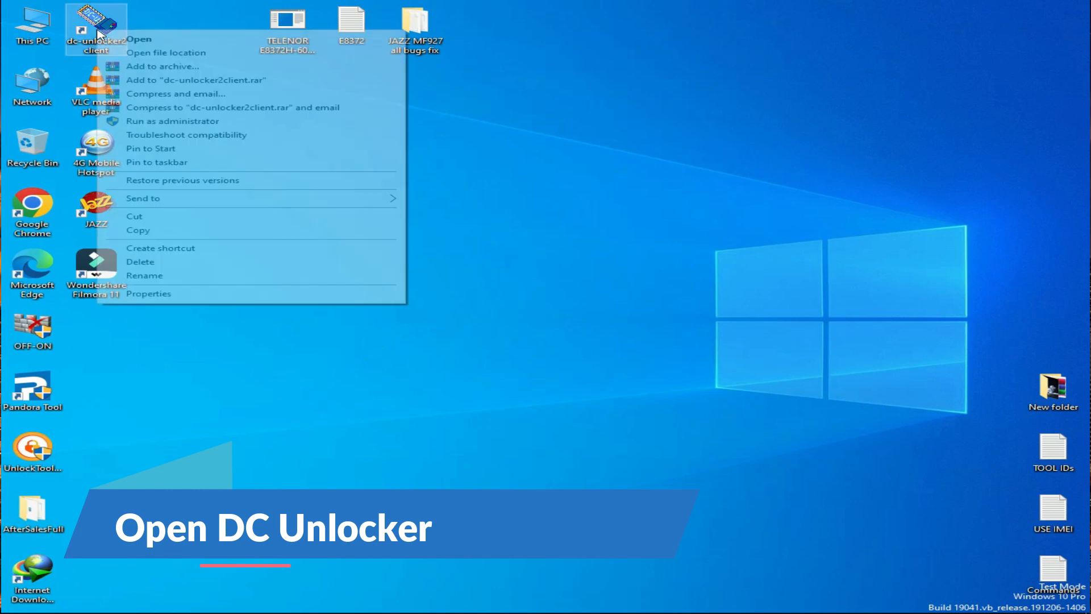
click(171, 121)
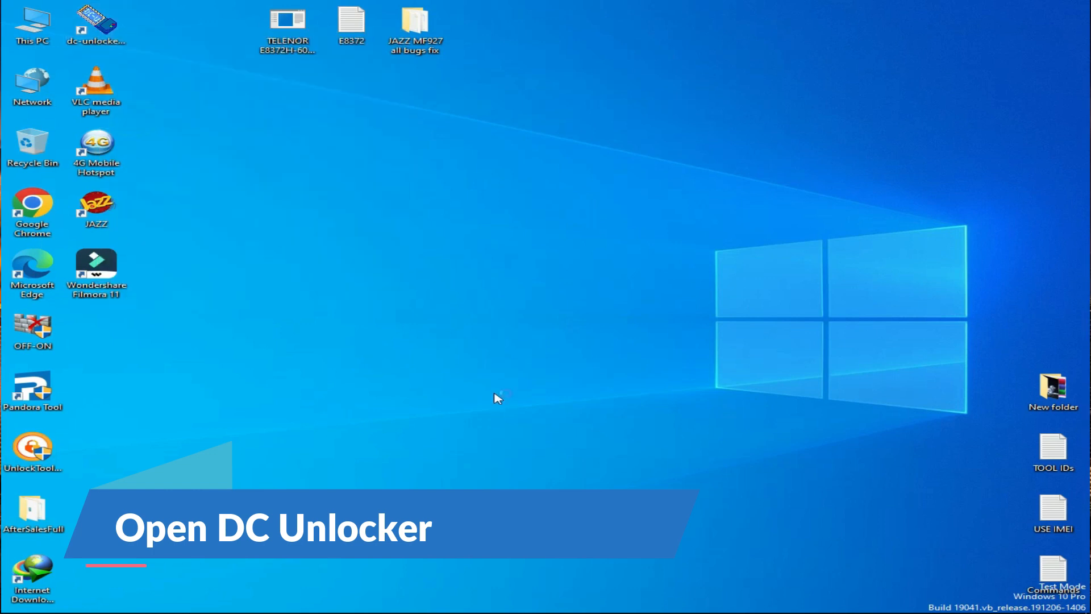
right_click(421, 265)
click(446, 304)
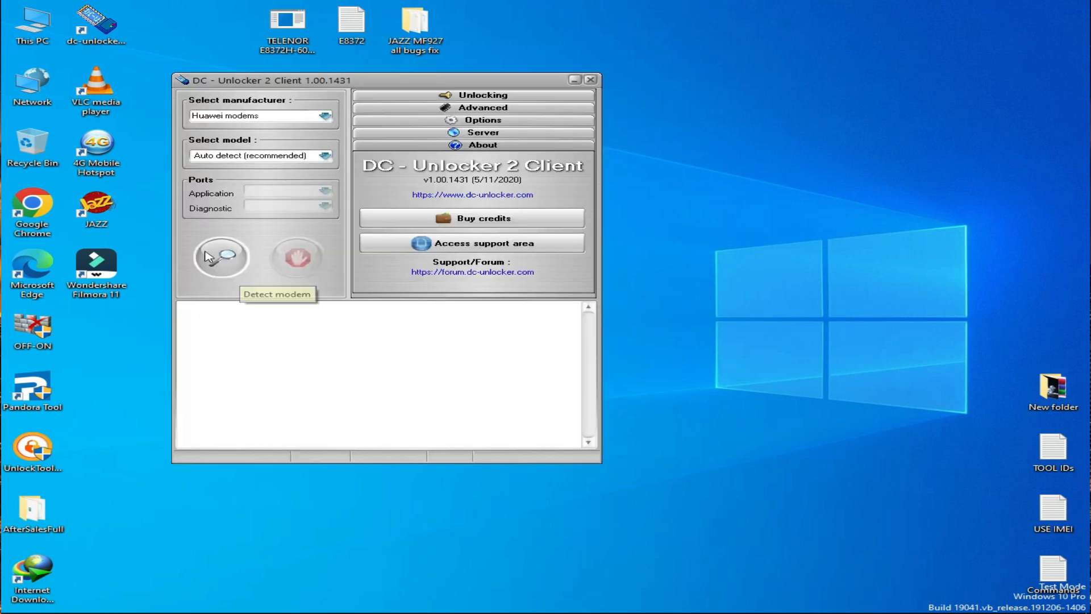
- Start modem detection in DC-Unlocker and open Device Manager from This PC's properties
click(222, 258)
right_click(22, 27)
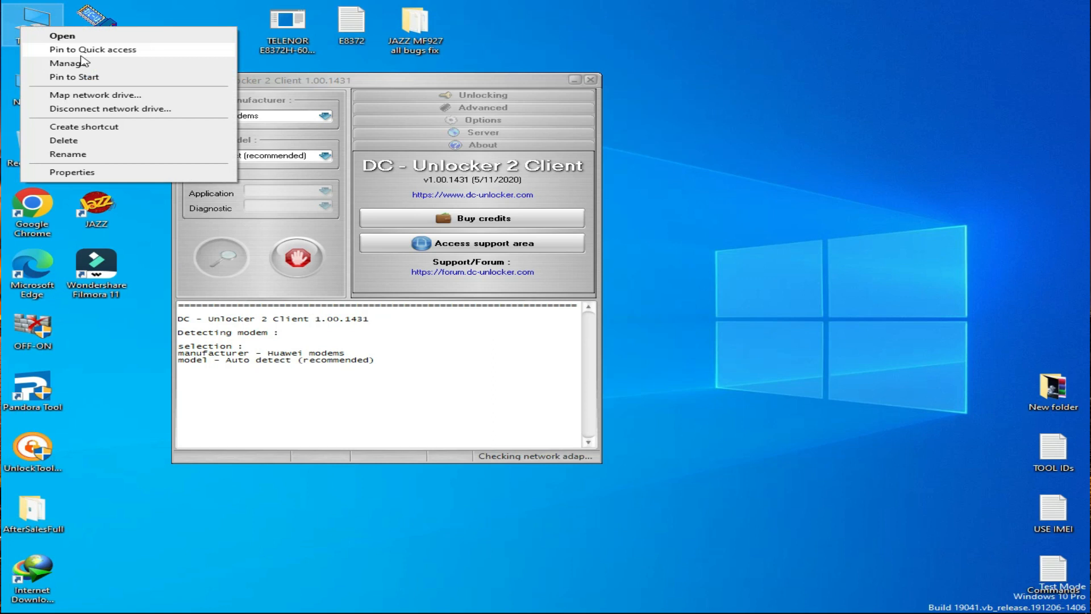
click(63, 173)
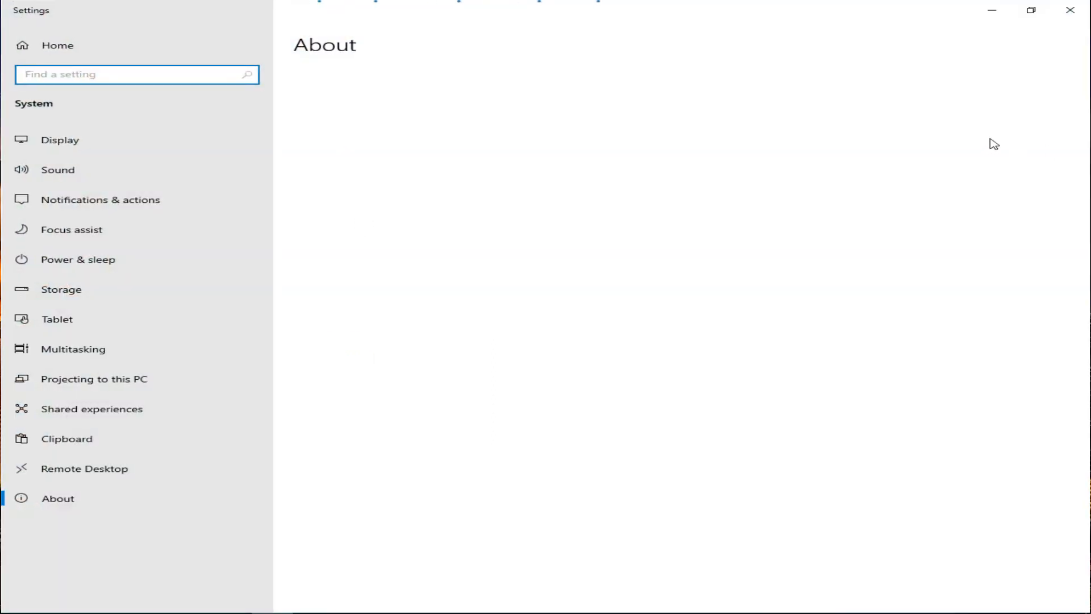
click(907, 110)
click(1070, 10)
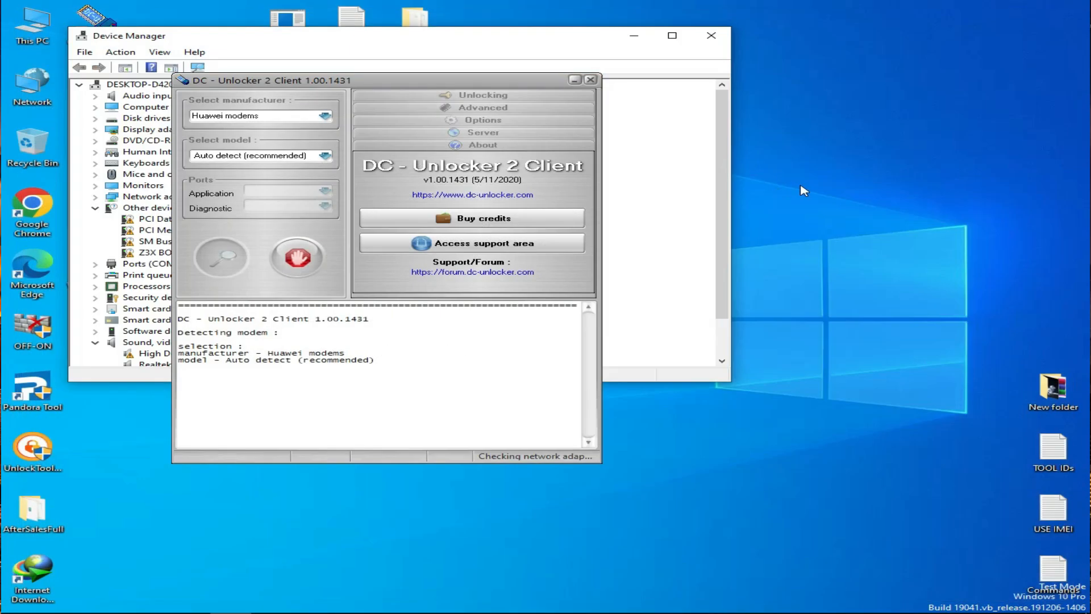
- Expand Ports (COM & LPT) in Device Manager and arrange its window beside DC-Unlocker
drag(739, 191, 330, 193)
click(95, 264)
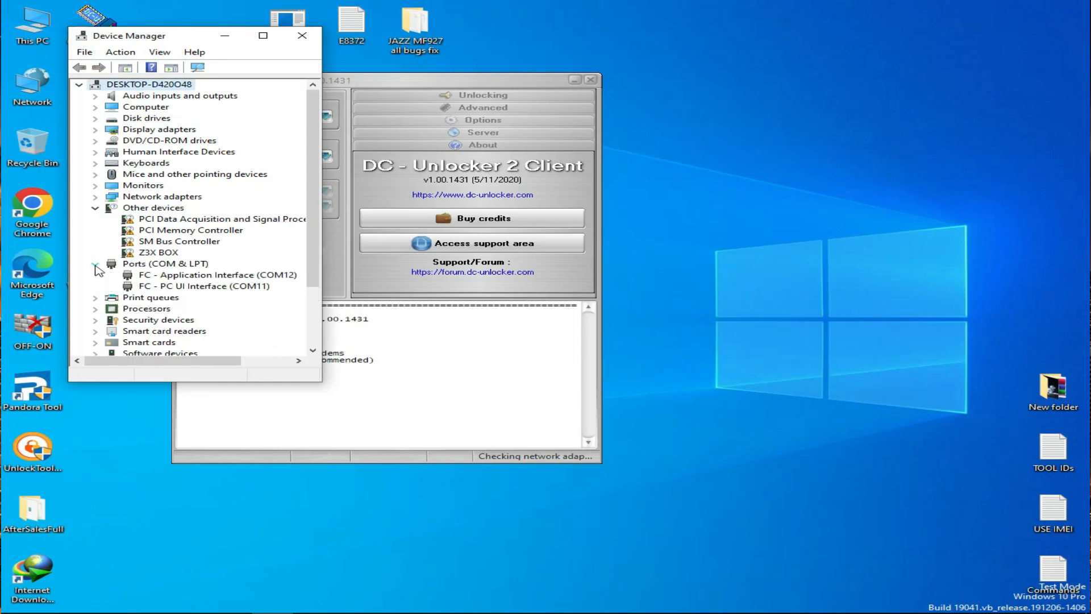
drag(168, 43, 106, 261)
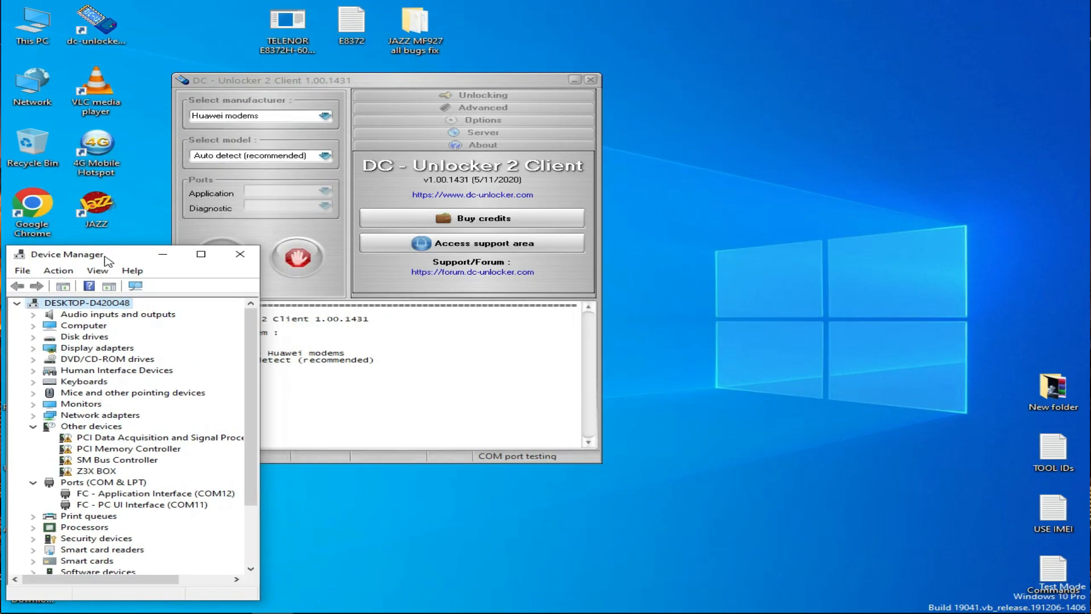
drag(461, 79, 556, 91)
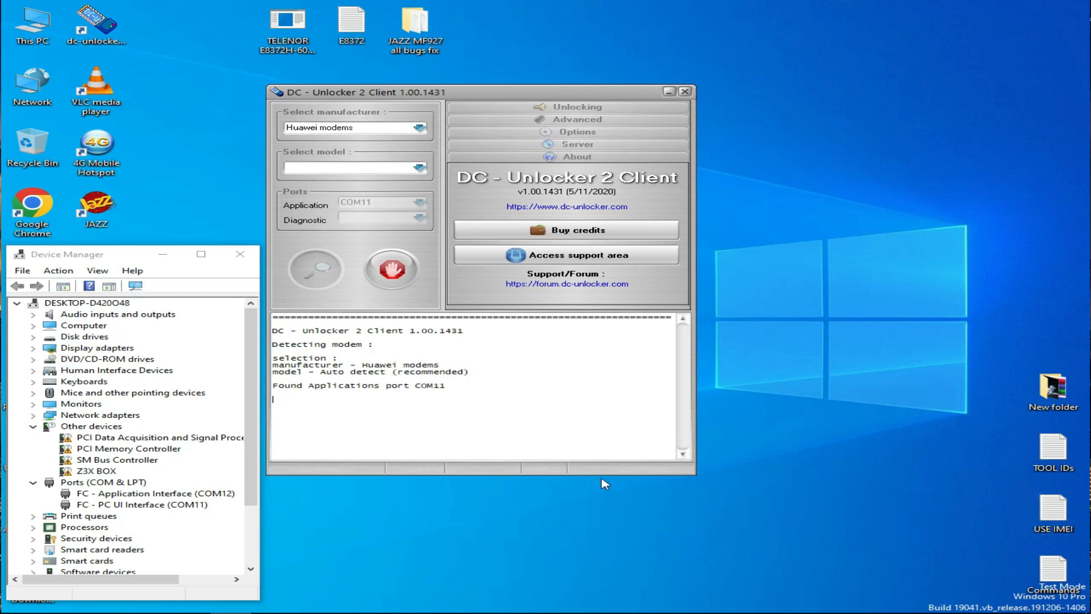
- Examine the detected modem details in DC-Unlocker, including SIM lock status, firmware and IMEI
double_click(426, 420)
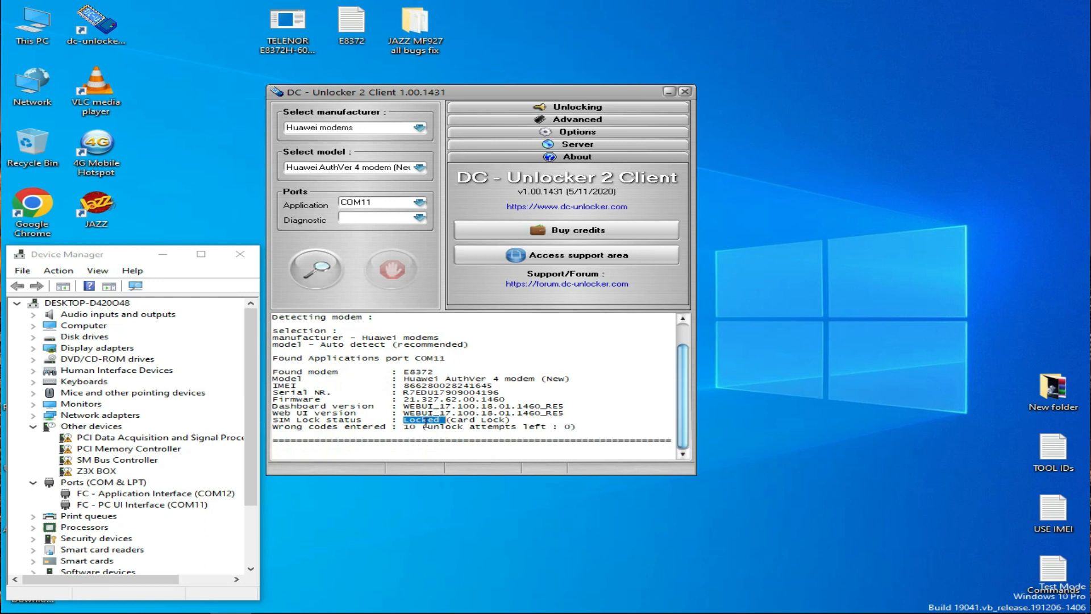
drag(511, 420, 267, 418)
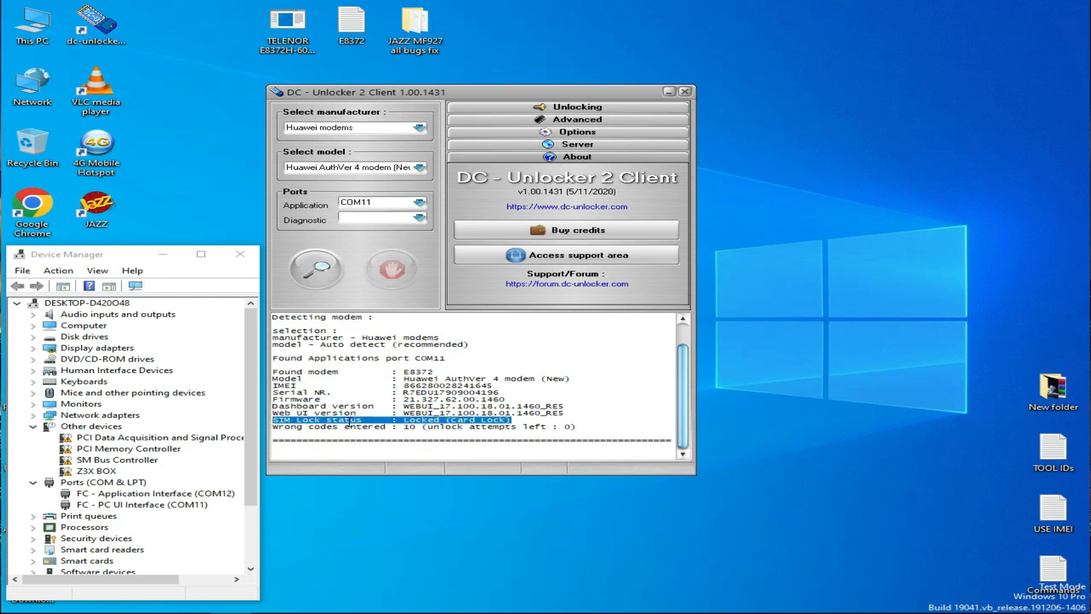
drag(508, 399, 270, 401)
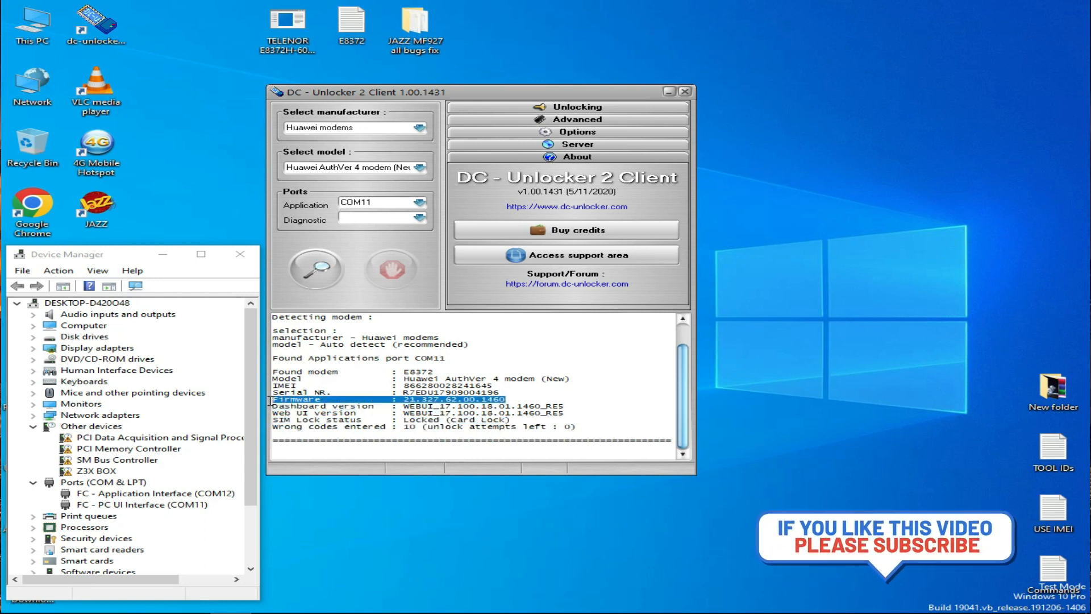
drag(492, 386, 262, 386)
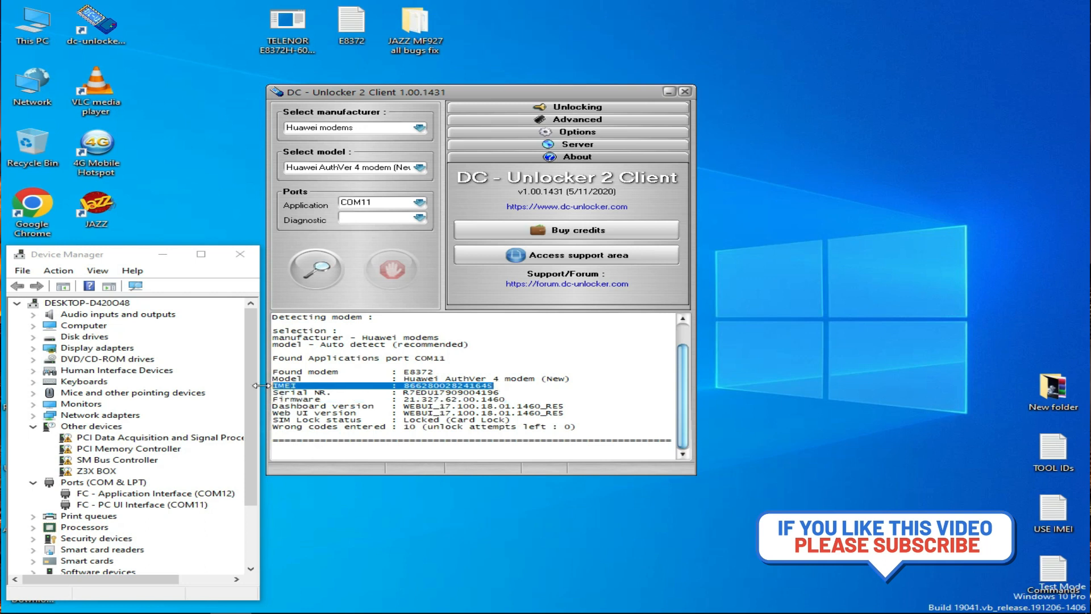
click(396, 442)
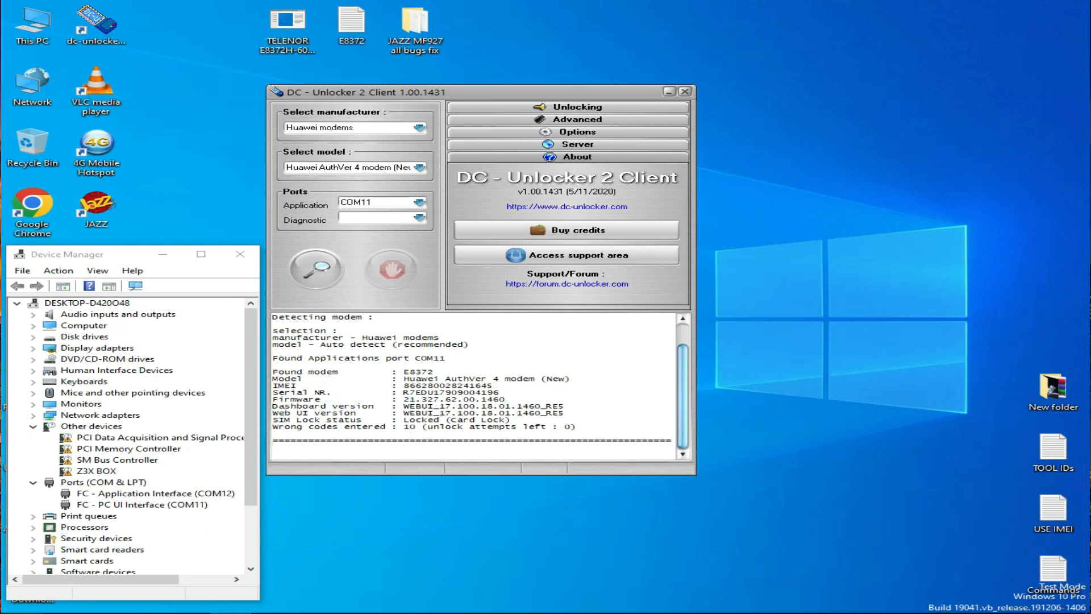
- Open the Windows search
click(63, 612)
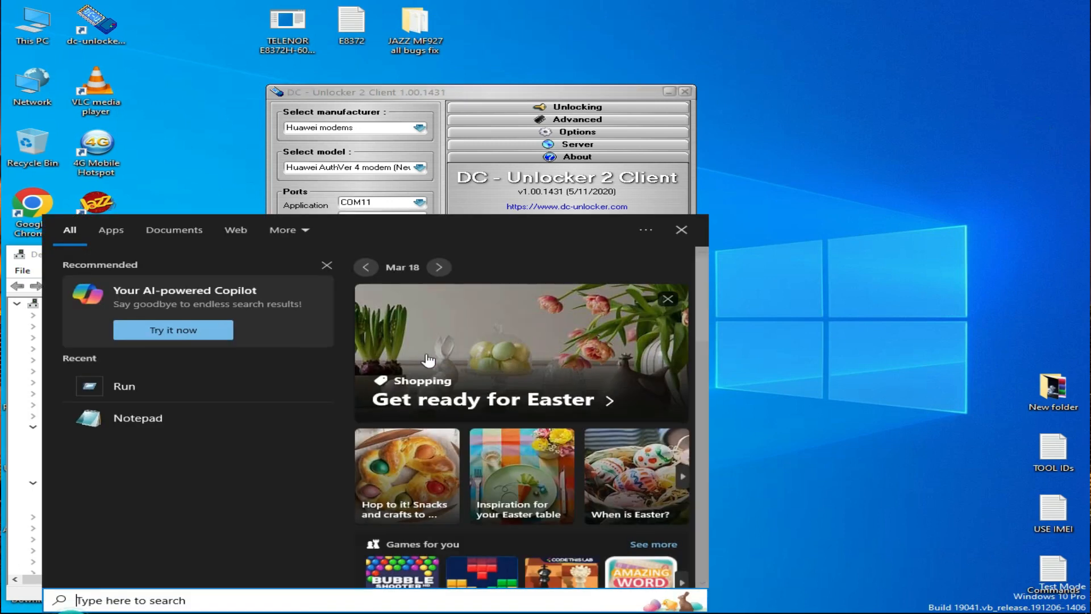
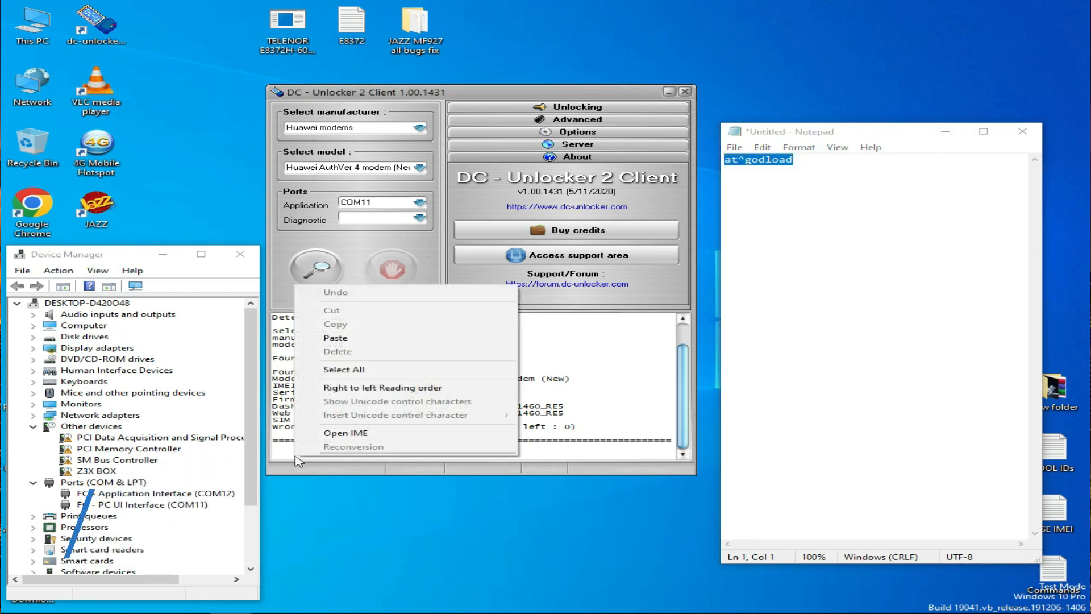
- Paste the at^godload command into the DC-Unlocker console and send it to switch the modem to download mode
click(363, 338)
key(Return)
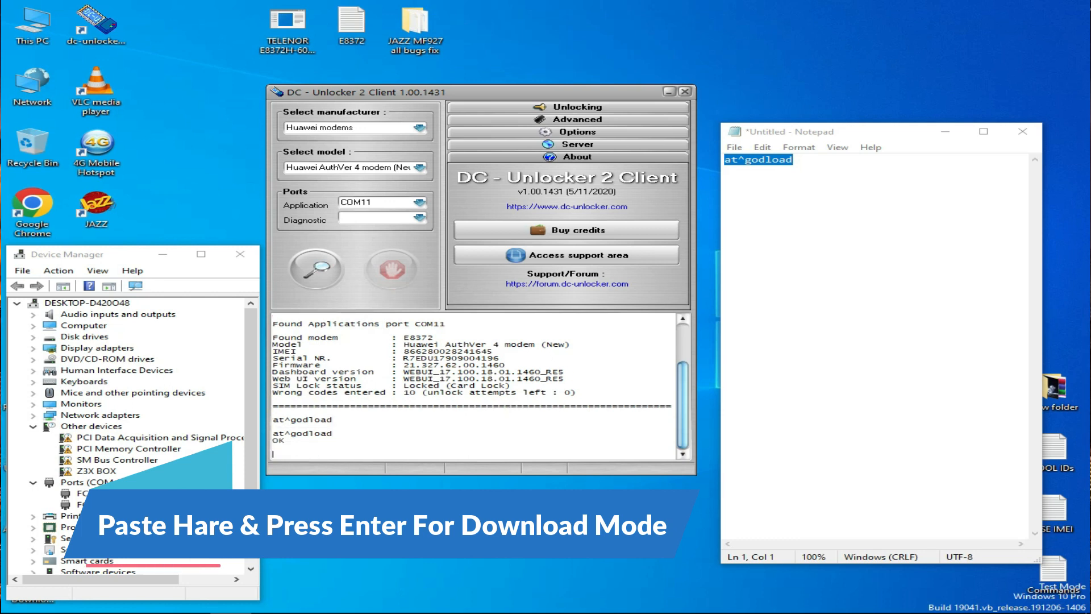
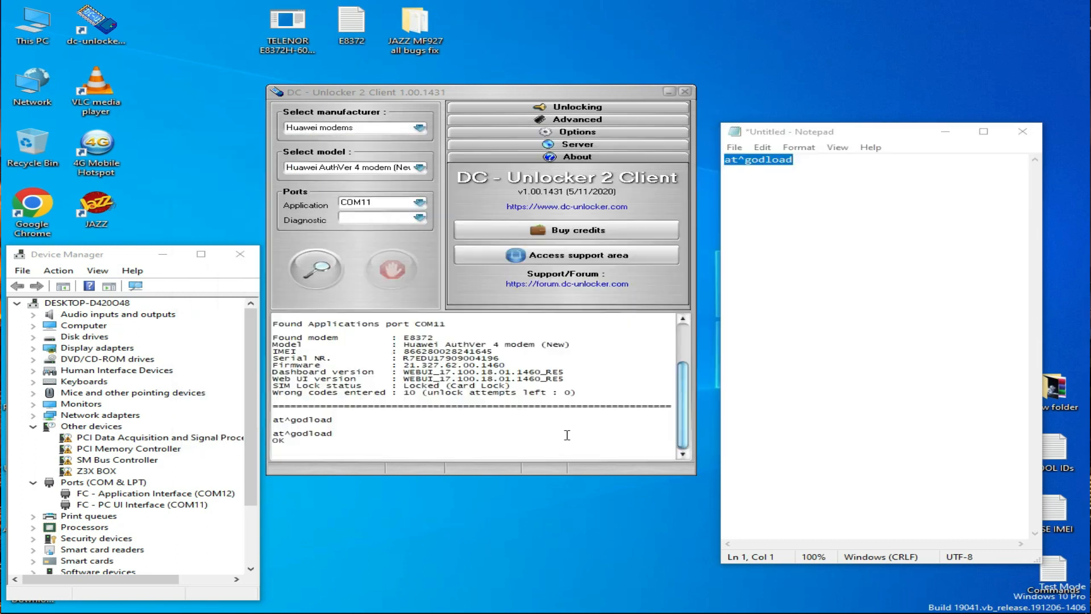
- Return to the DC-Unlocker window once the firmware flashing has finished
click(431, 426)
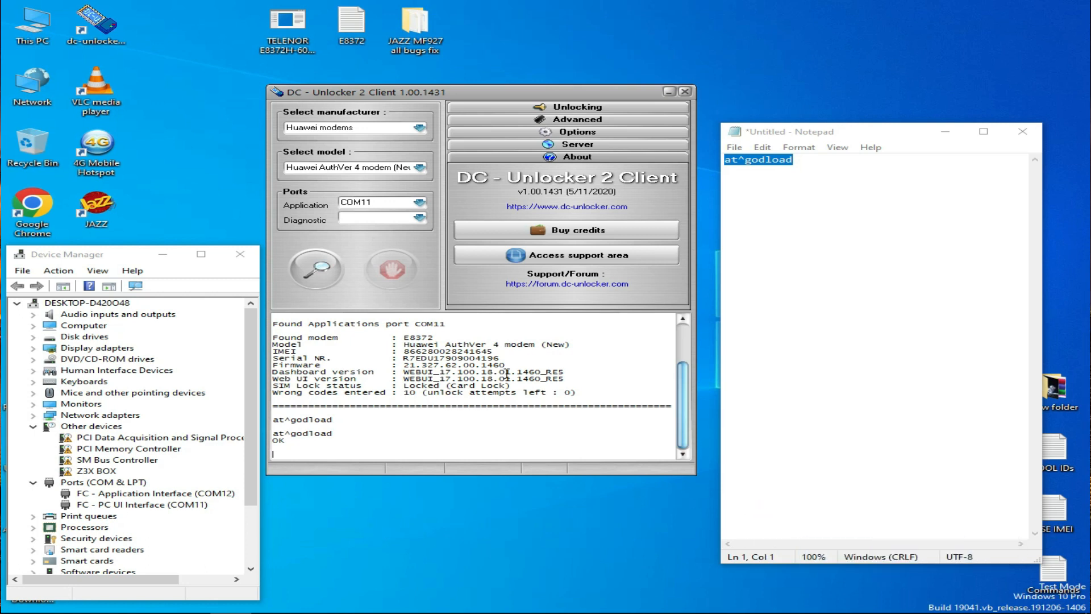
- Detect the modem again and highlight its SIM lock status and firmware lines in the log
click(322, 278)
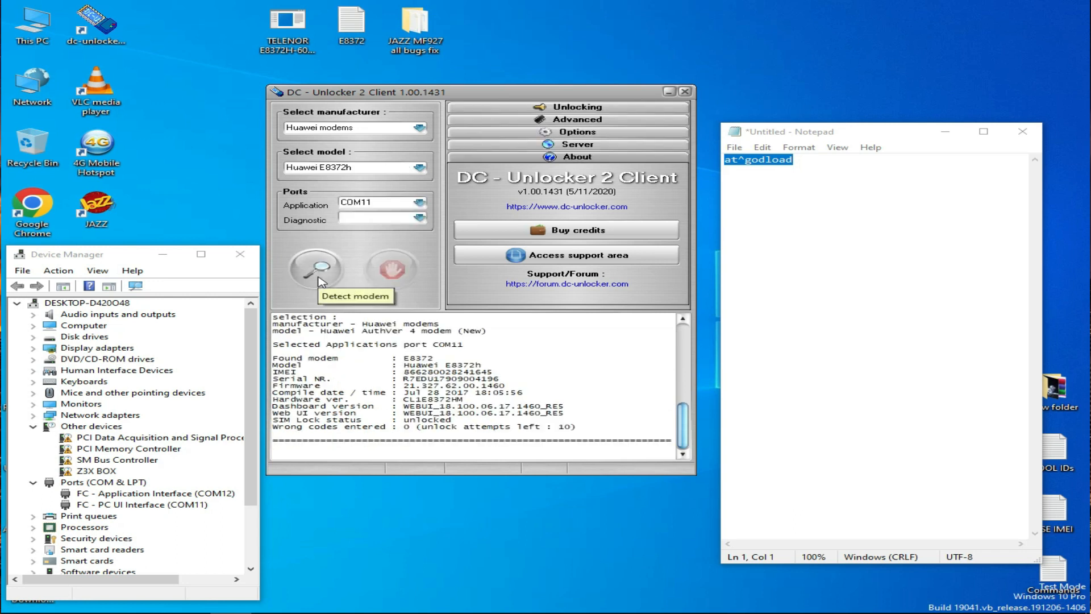
drag(433, 420, 276, 421)
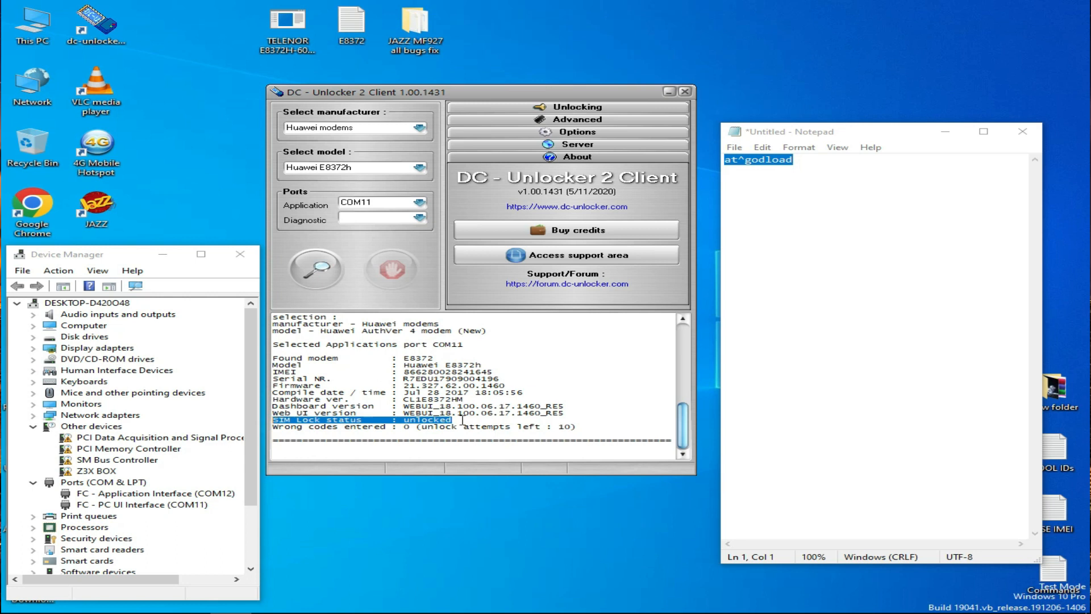
drag(523, 385, 279, 388)
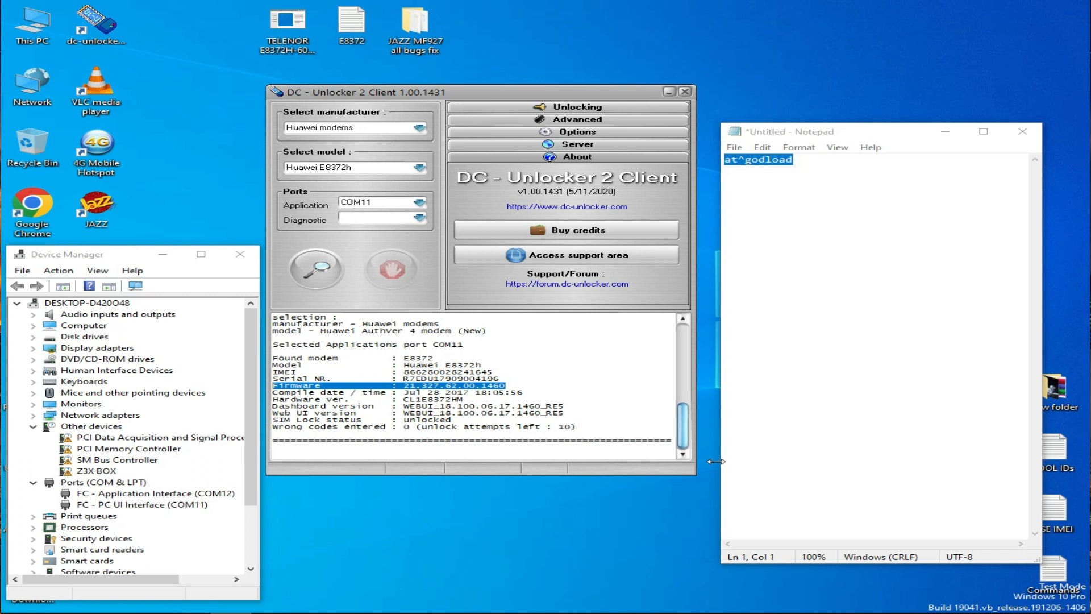
click(532, 530)
click(786, 178)
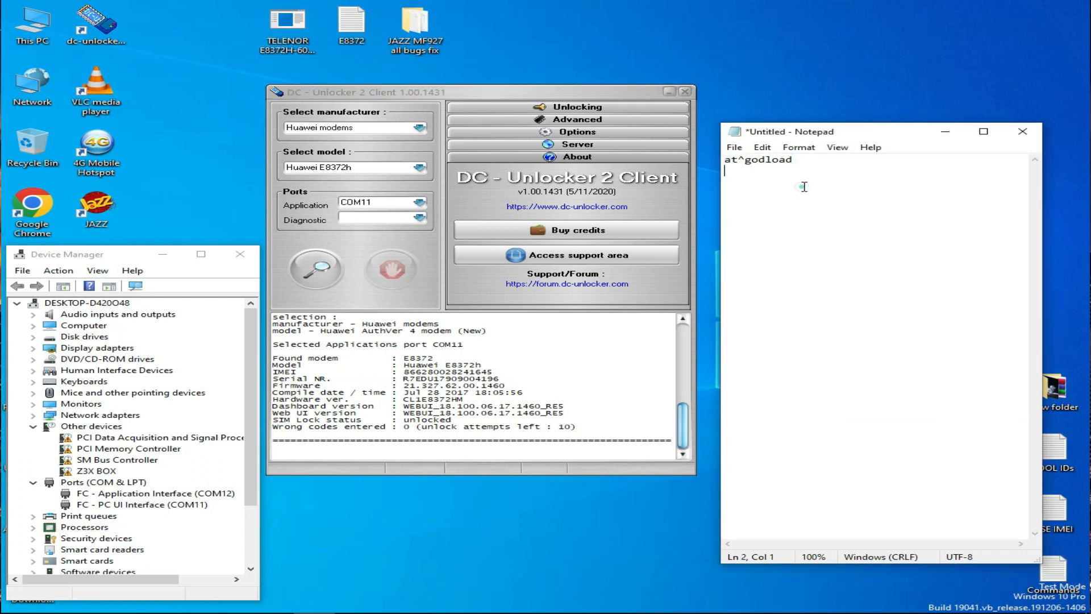
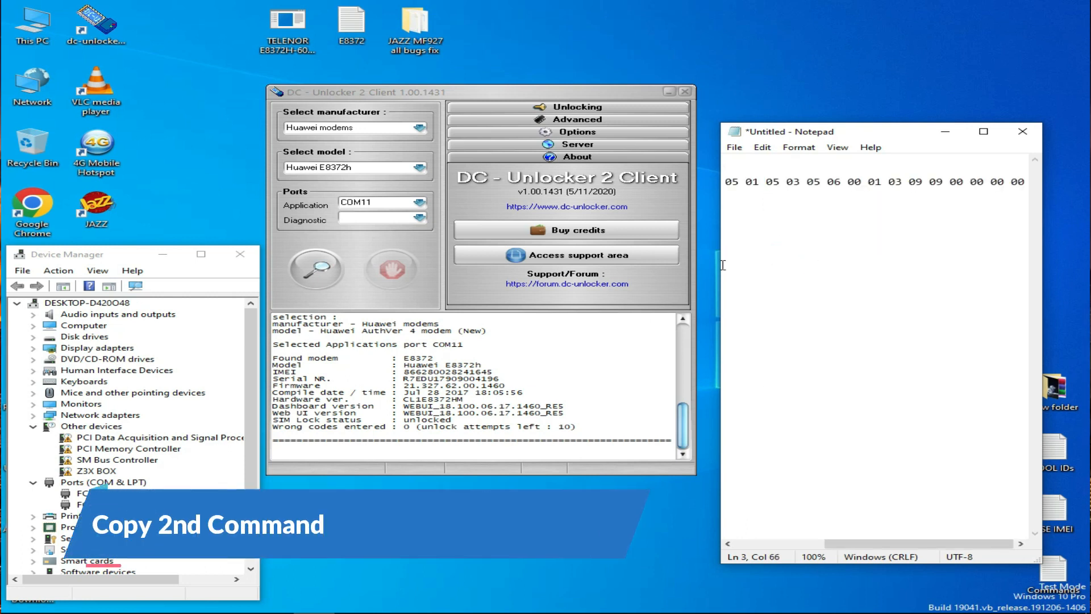
- Move the Notepad window holding the AT^NVWREX IMEI repair command aside, then minimize it
drag(720, 265, 544, 265)
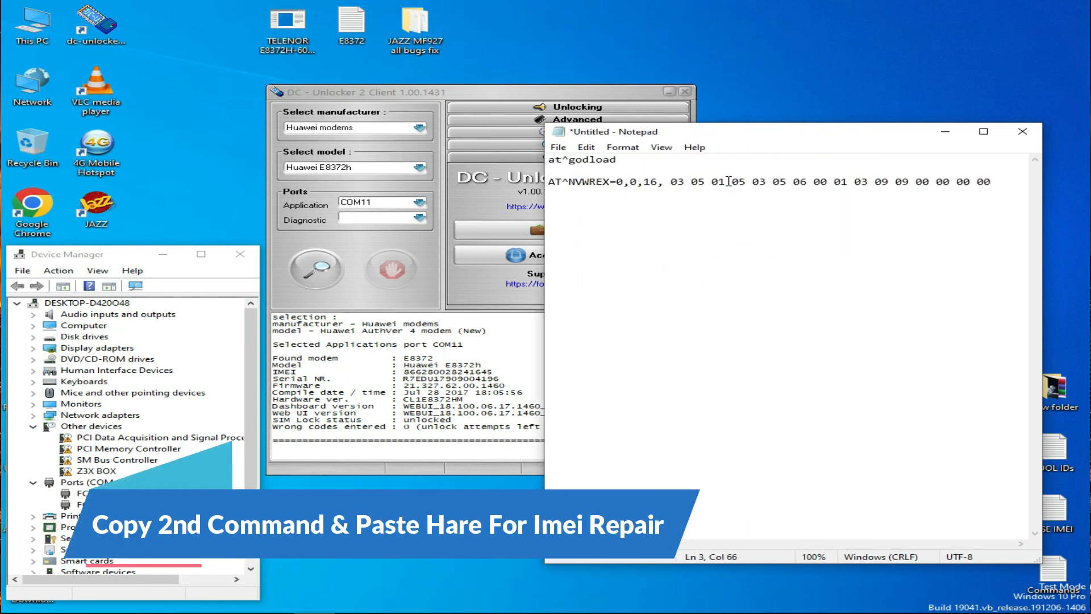
click(945, 132)
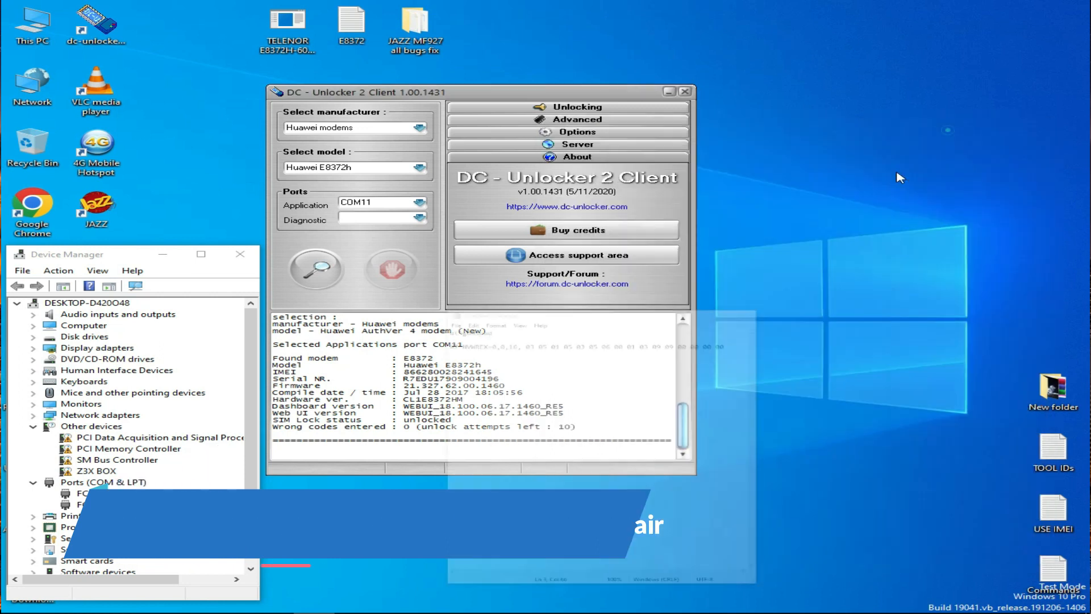
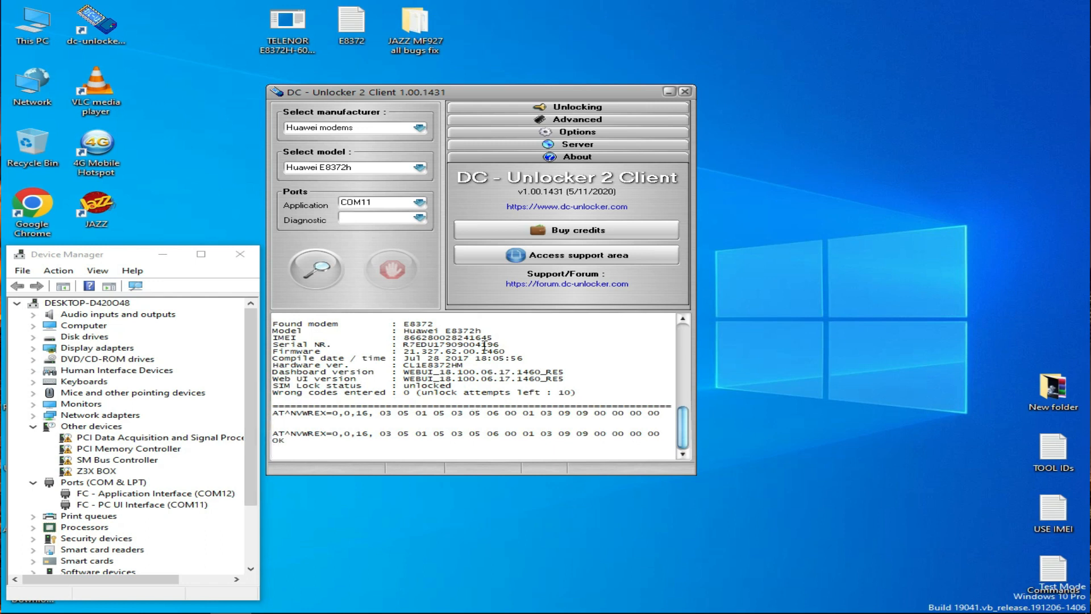
- Select the IMEI value in the modem details, then run modem detection again to re-read the modem's information
drag(492, 338, 409, 336)
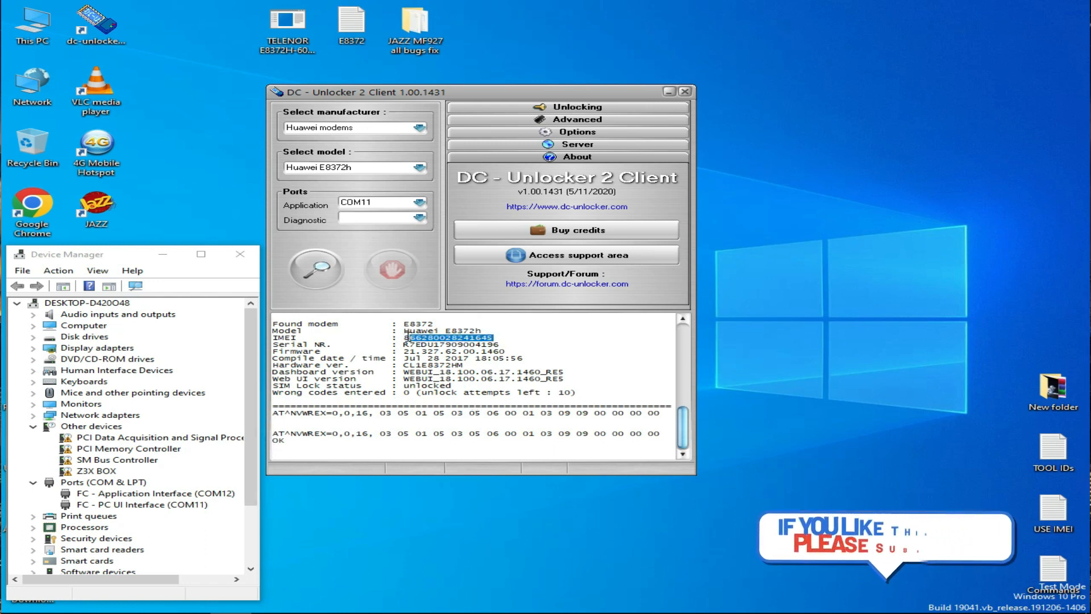
click(311, 277)
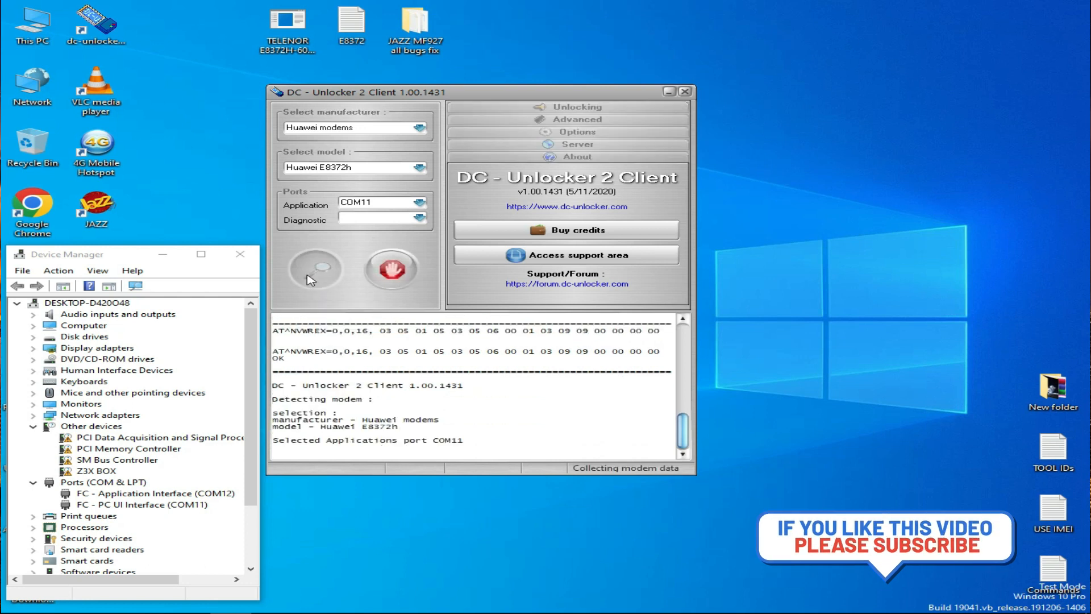
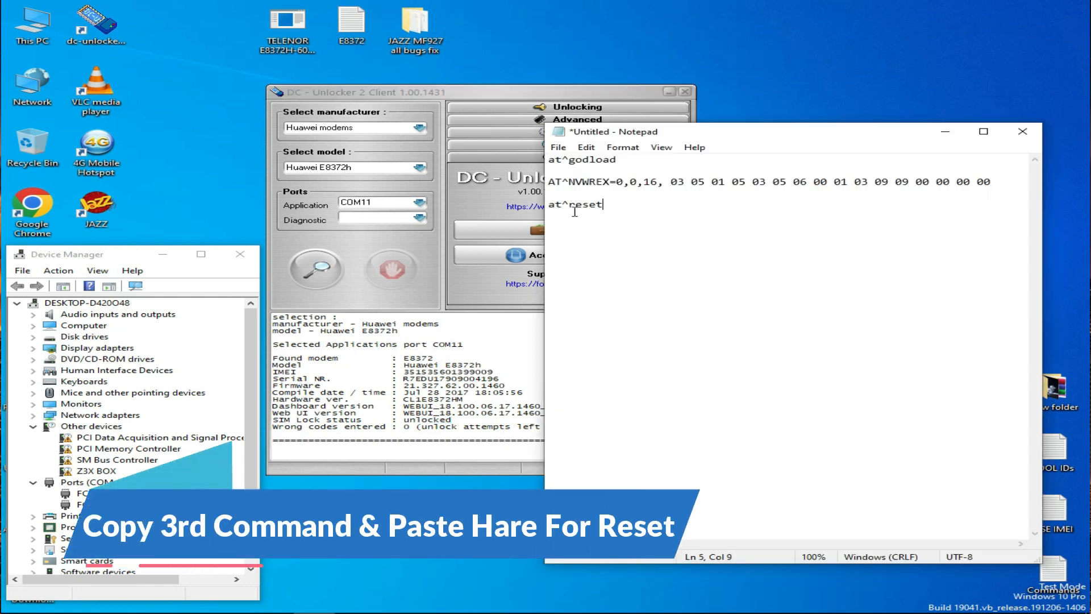
- Copy the at^reset command from Notepad, paste it into DC-Unlocker's console and send it to reset the modem
mouse_move(601, 203)
mouse_down()
mouse_move(549, 205)
mouse_move(598, 205)
mouse_up()
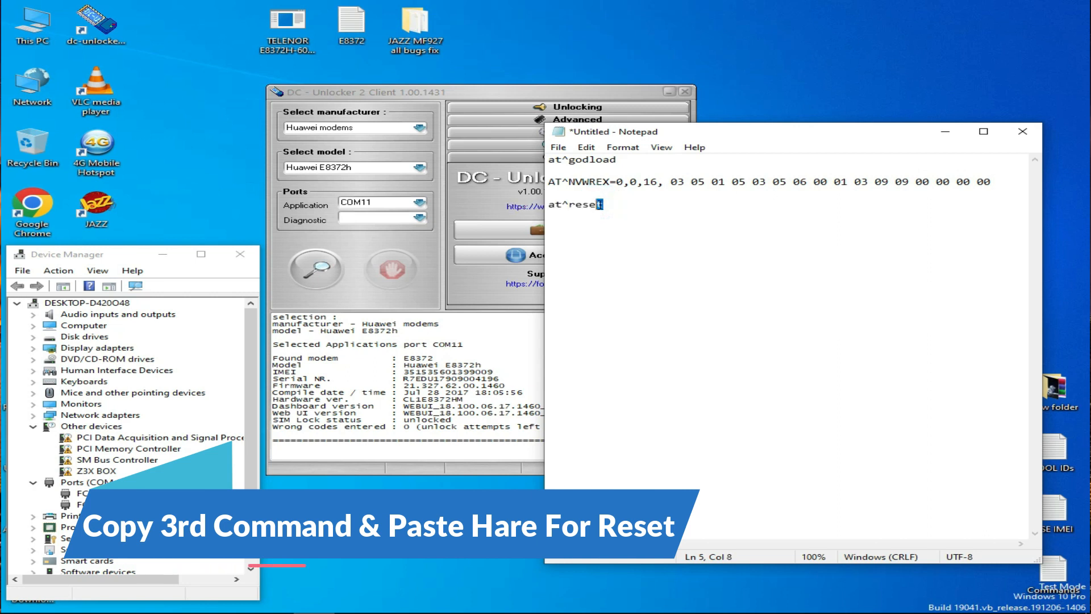
click(617, 209)
click(306, 450)
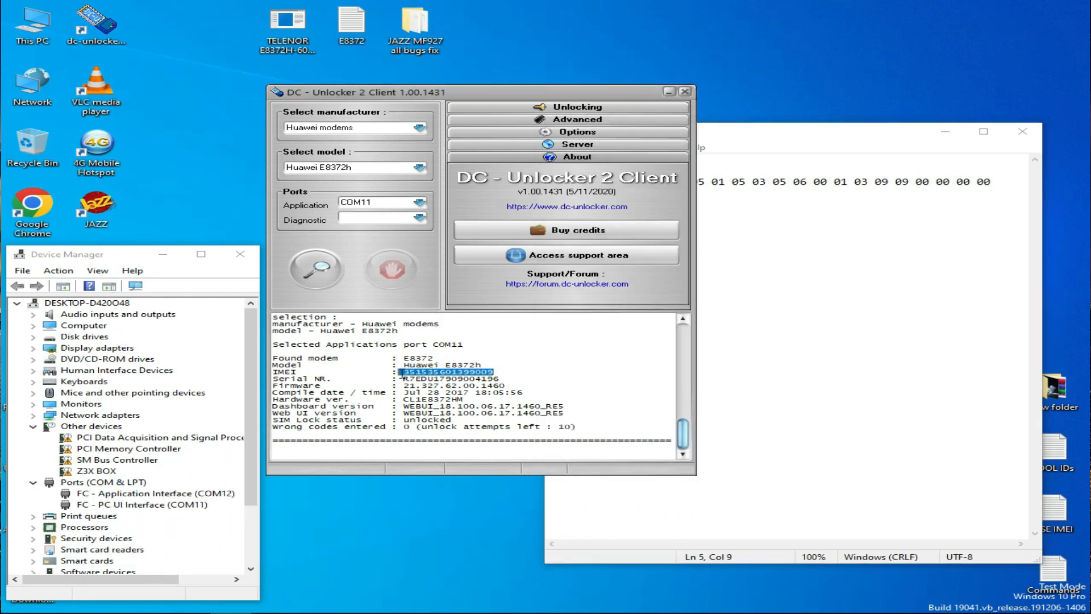
right_click(305, 451)
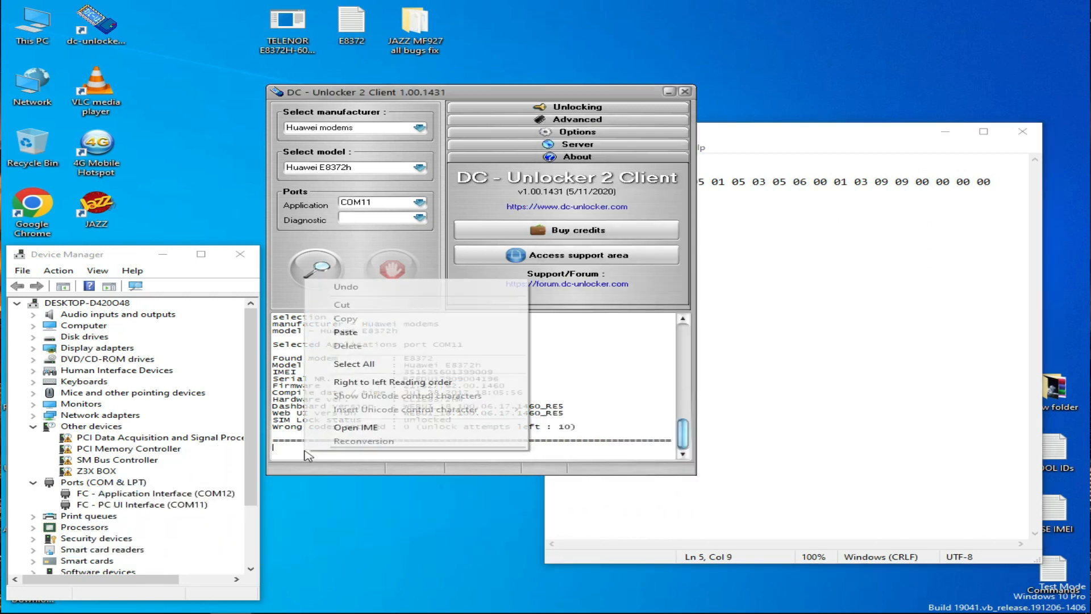
click(378, 332)
key(Return)
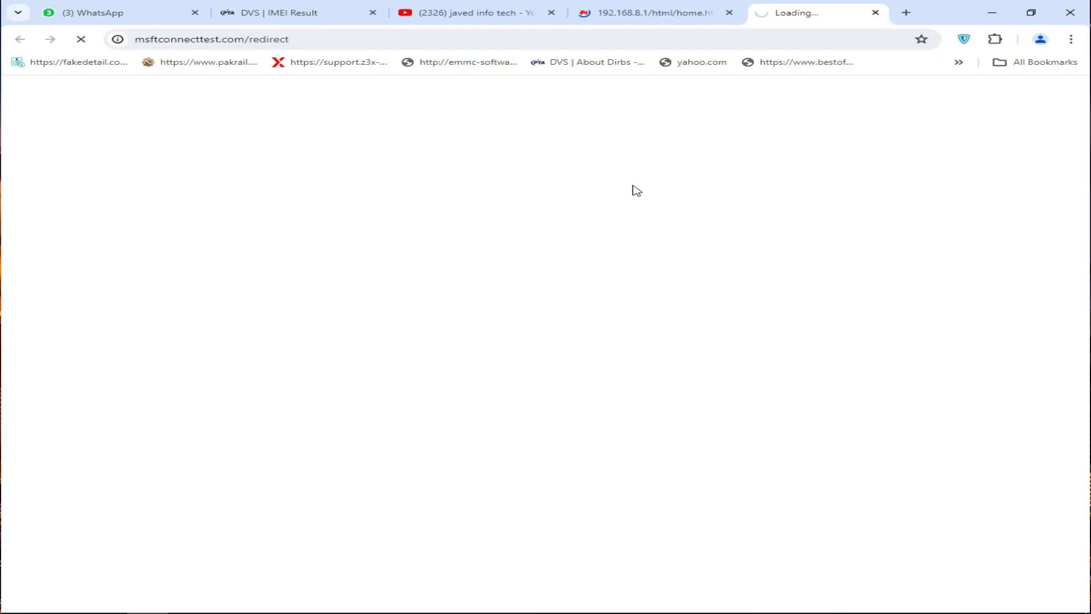
- Close the redirect tab and switch the modem web page's language to English
click(885, 13)
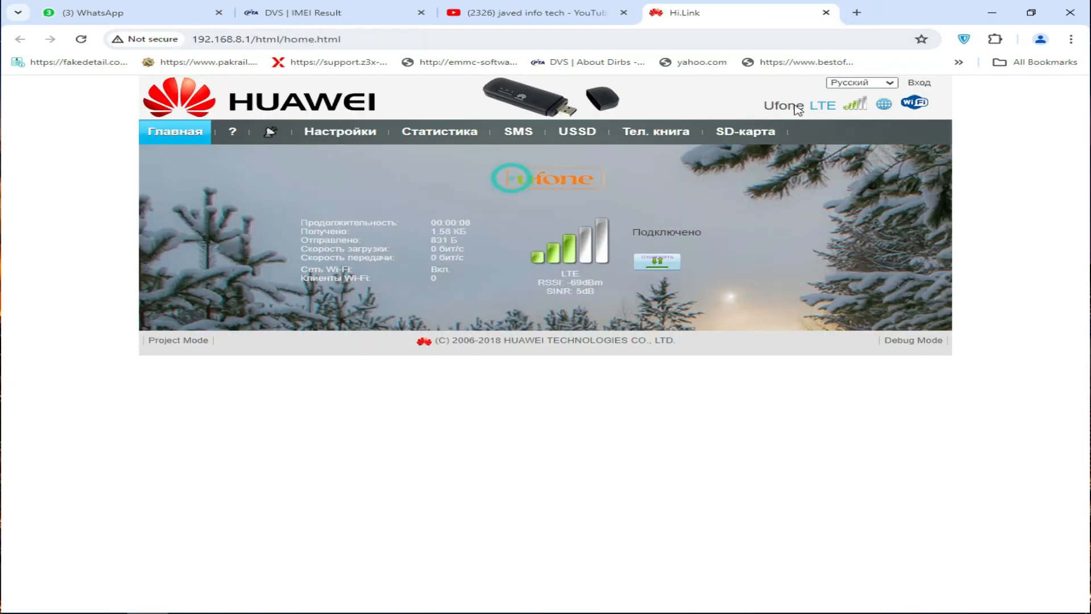
click(865, 85)
click(857, 107)
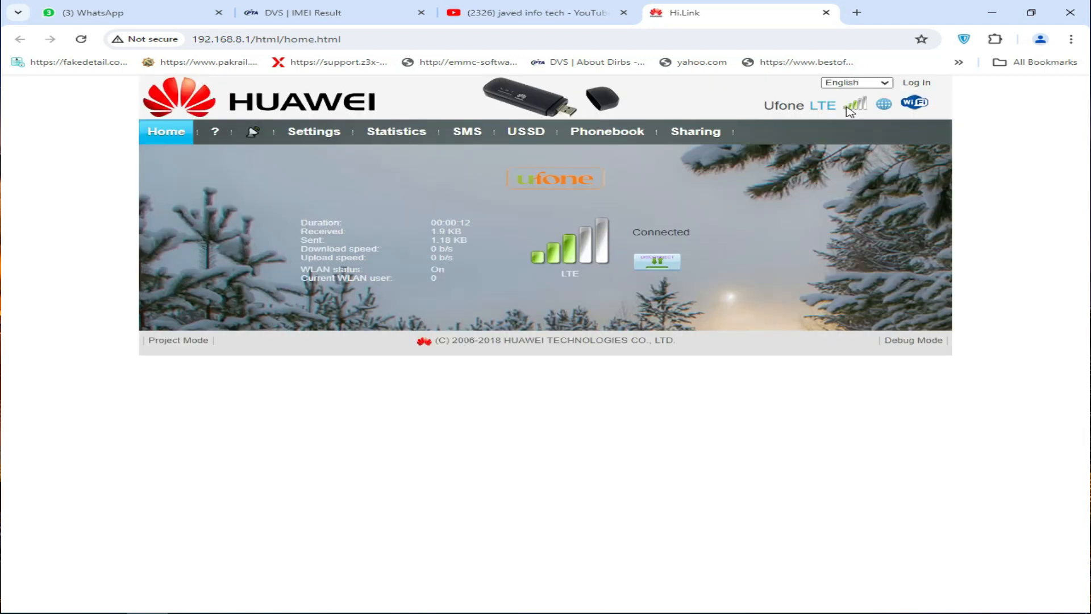
- Open Settings and log in as admin with the account password, re-entering the password field
click(321, 134)
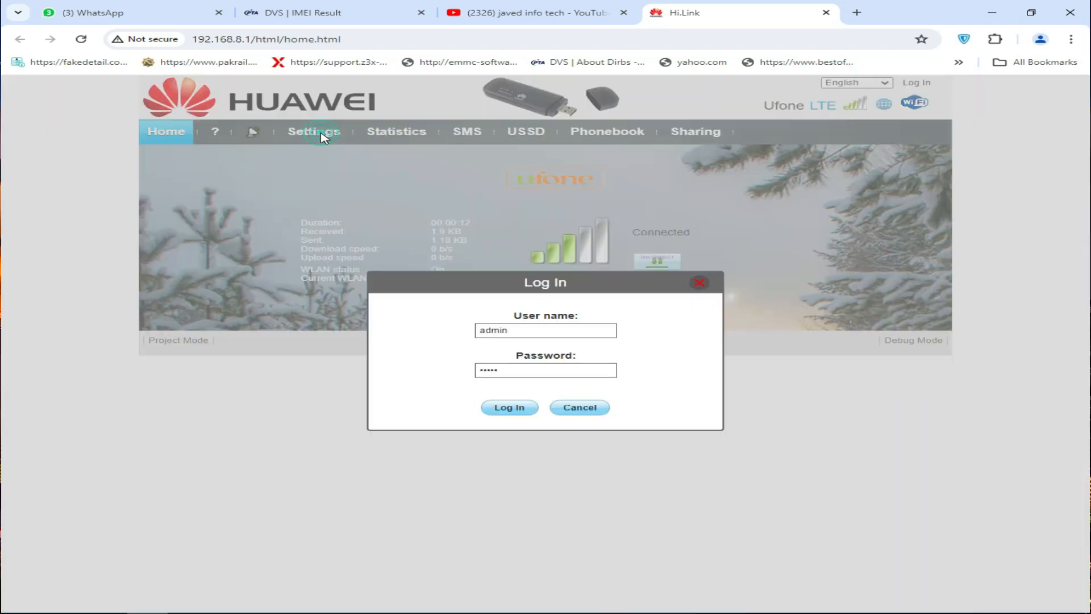
click(508, 408)
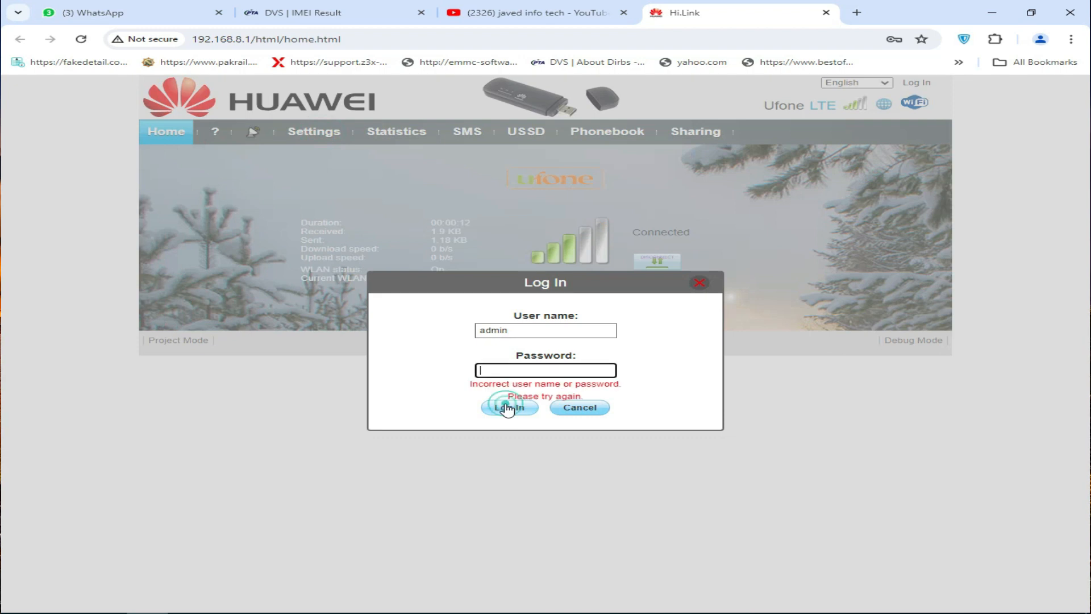
click(513, 369)
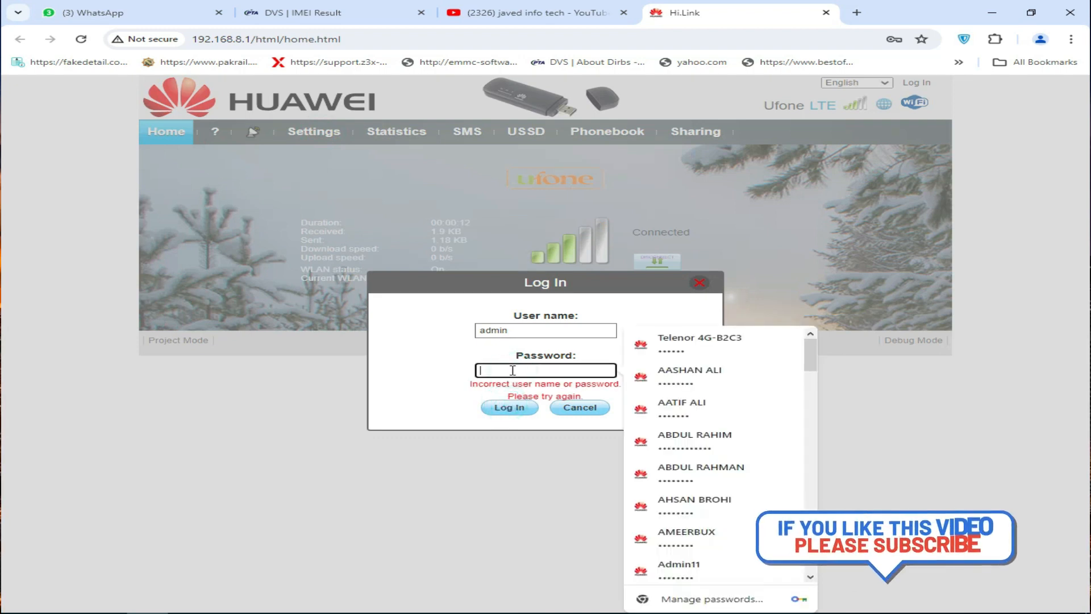